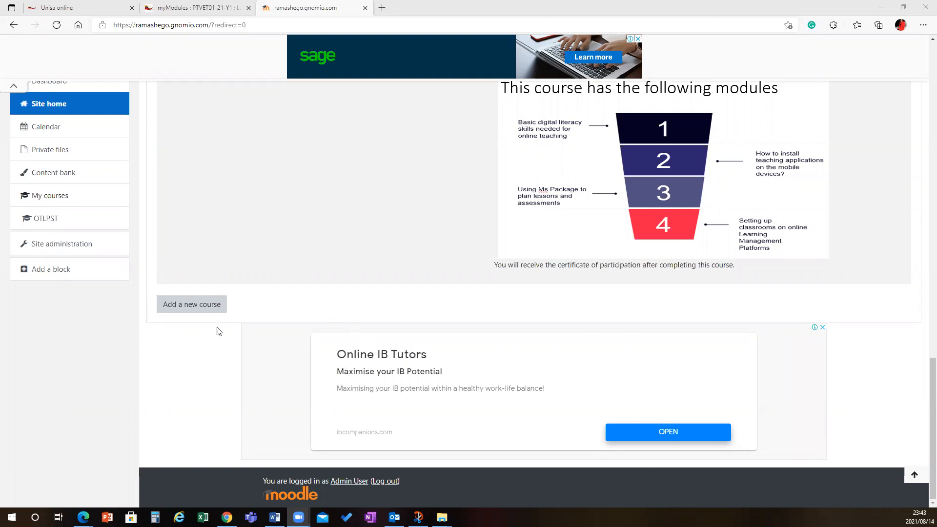
- Open the form for adding a new course from the site home
{"action": "left_click", "coordinate": [175, 303]}
{"action": "scroll", "coordinate": [630, 431], "scroll_direction": "up", "scroll_amount": 3}
{"action": "scroll", "coordinate": [632, 423], "scroll_direction": "up", "scroll_amount": 20}
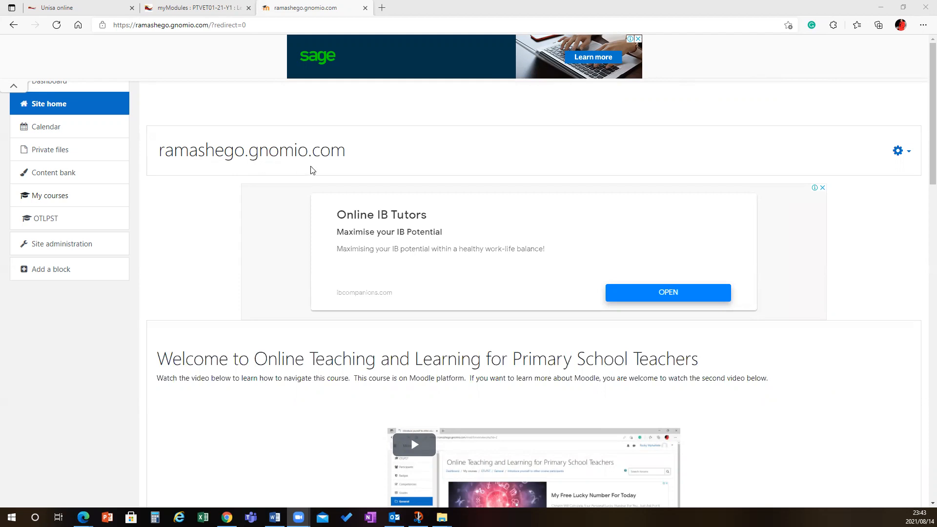
{"action": "left_click", "coordinate": [897, 152]}
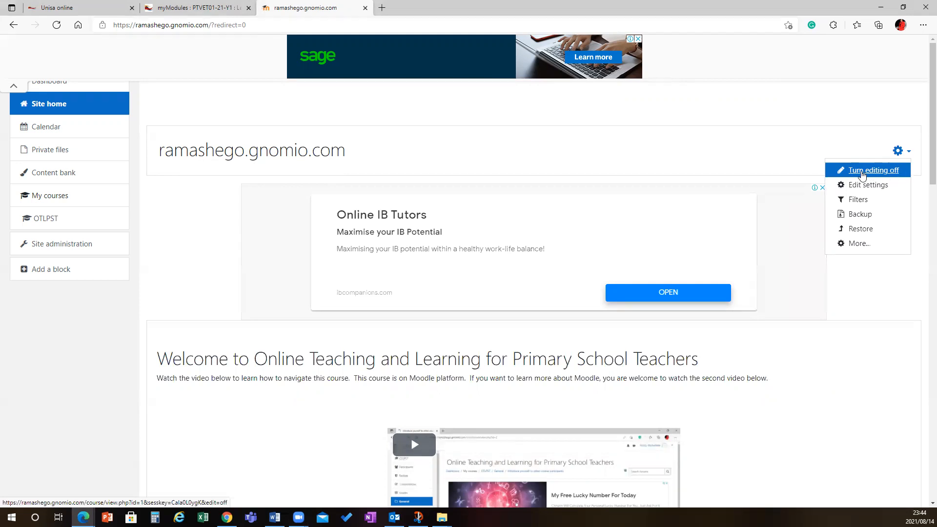
{"action": "scroll", "coordinate": [715, 363], "scroll_direction": "down", "scroll_amount": 15}
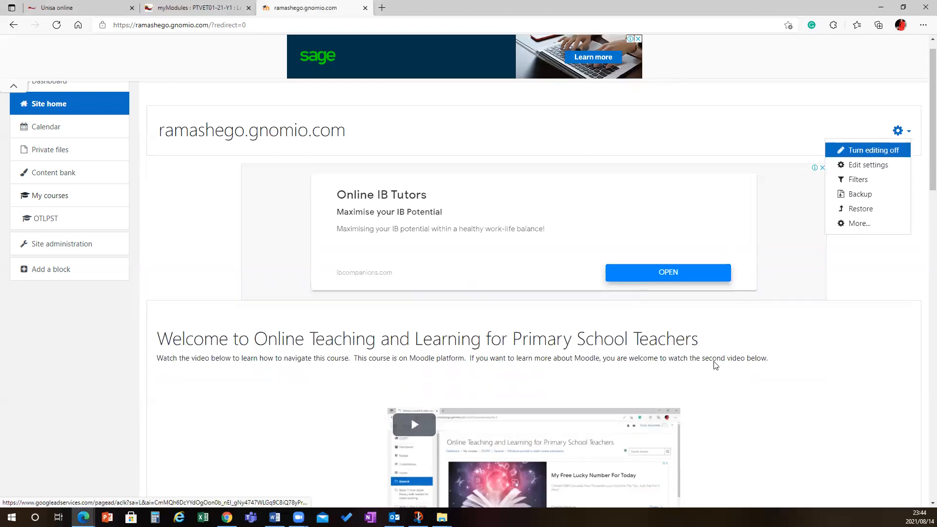
{"action": "scroll", "coordinate": [715, 365], "scroll_direction": "down", "scroll_amount": 5}
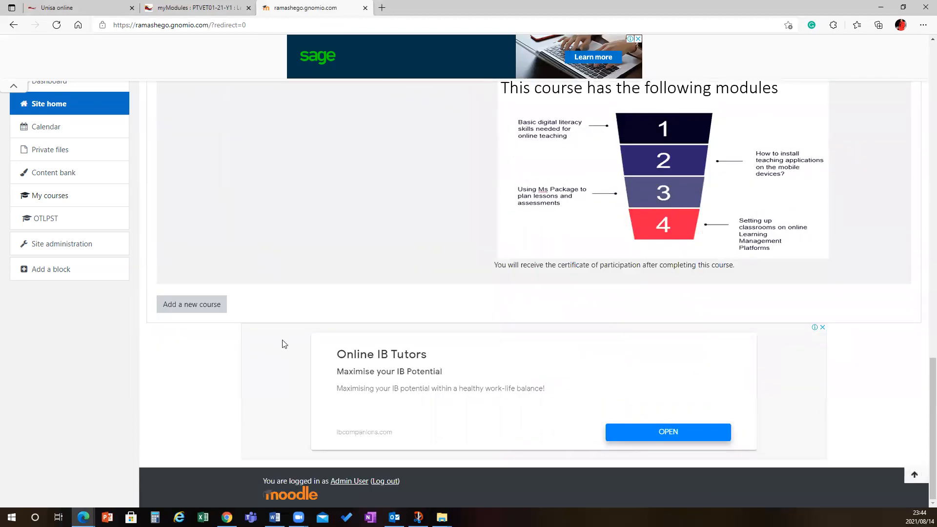
{"action": "left_click", "coordinate": [193, 306]}
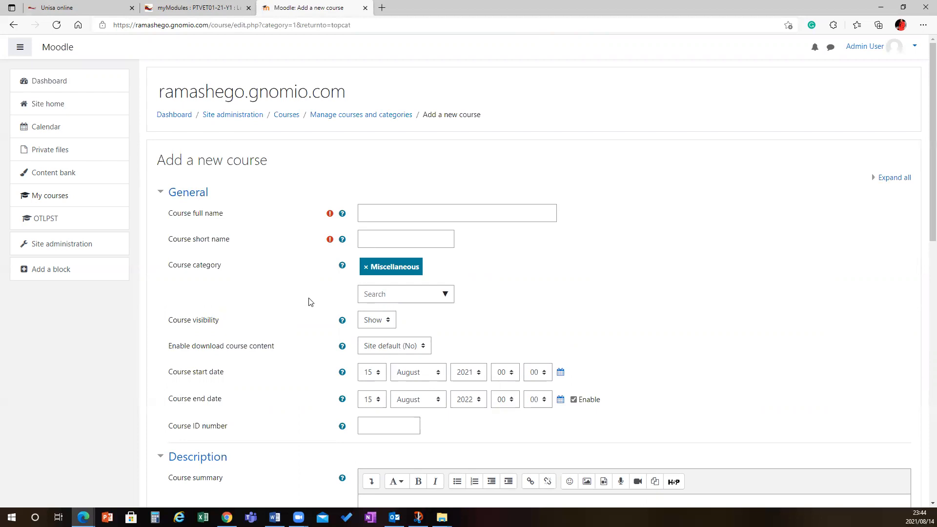
- Enter History as the course full name and Hist as the course short name
{"action": "left_click", "coordinate": [409, 212]}
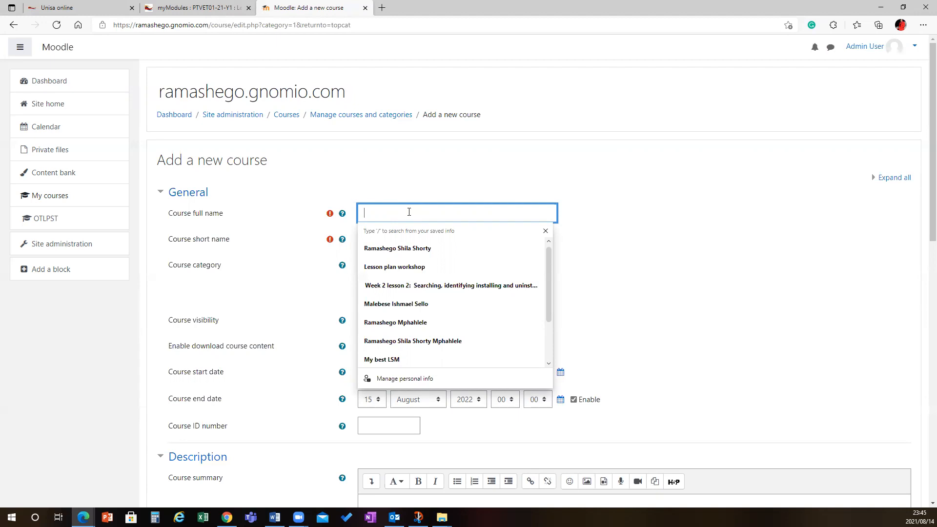
{"action": "type", "text": "History"}
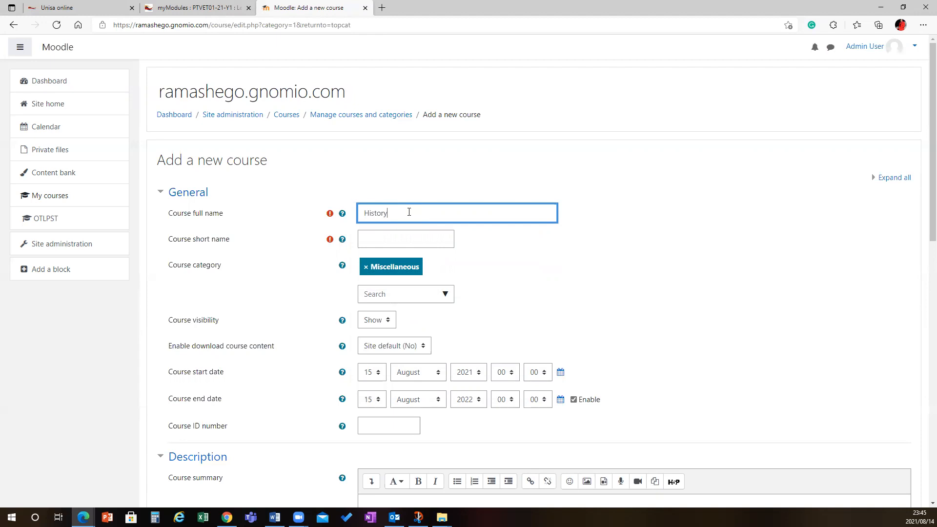
{"action": "left_click", "coordinate": [384, 234]}
{"action": "type", "text": "Hist"}
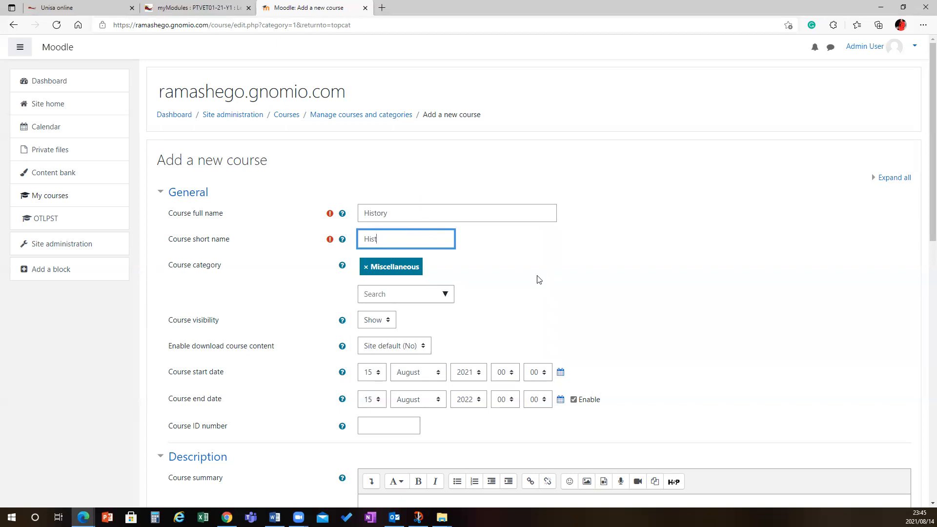
- Disable the course end date
{"action": "scroll", "coordinate": [538, 280], "scroll_direction": "down", "scroll_amount": 3}
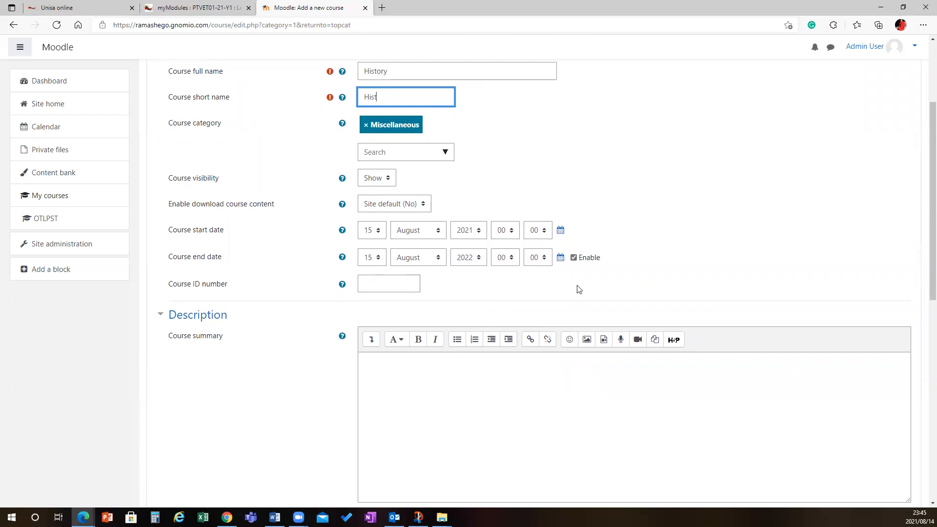
{"action": "left_click", "coordinate": [573, 258]}
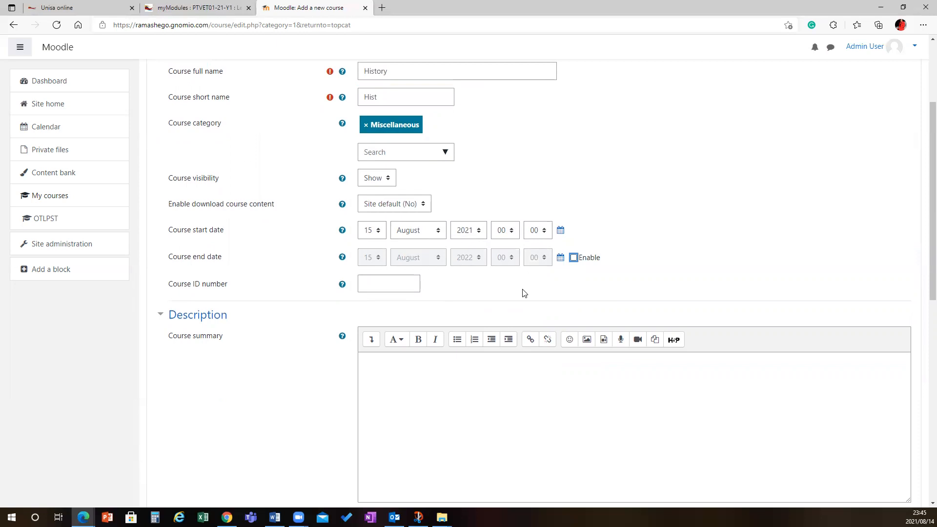
- Write the course summary "You are going to learn about South African history"
{"action": "left_click", "coordinate": [449, 366]}
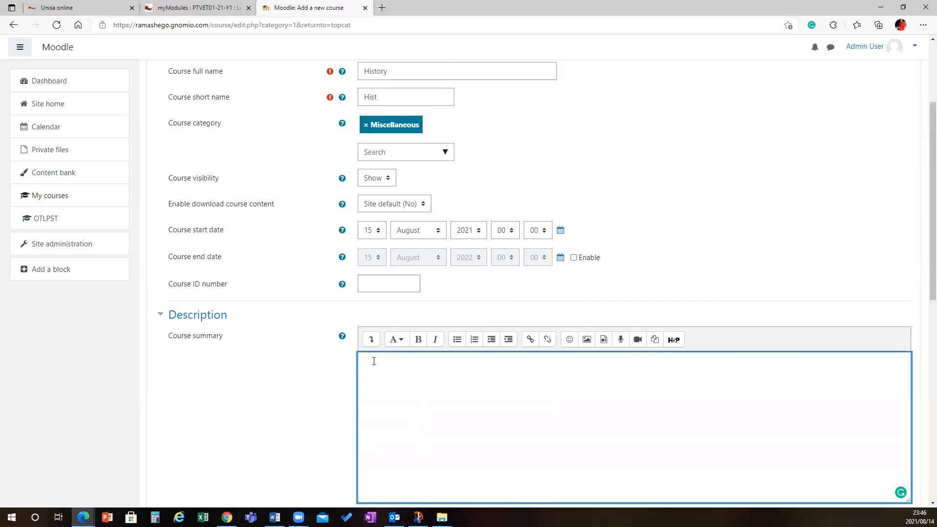
{"action": "type", "text": "You areu"}
{"action": "key", "text": "BackSpace"}
{"action": "type", "text": "u ae"}
{"action": "key", "text": "BackSpace"}
{"action": "type", "text": "re going to learn about Sout African"}
{"action": "left_click", "coordinate": [470, 360]}
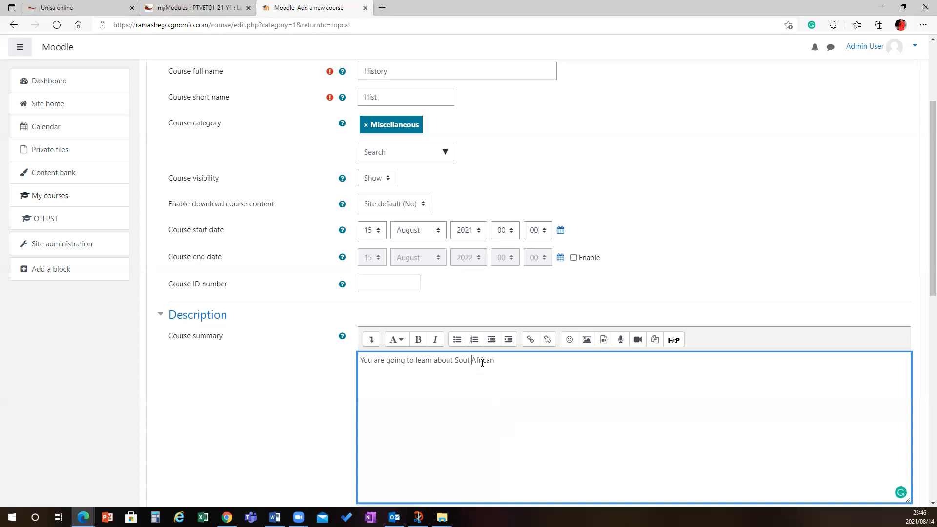
{"action": "key", "text": "Delete"}
{"action": "type", "text": "h"}
{"action": "left_click", "coordinate": [516, 359]}
{"action": "type", "text": "history"}
- Expand the Course format settings, keep Topics format with 4 sections, and set the layout to show one section per page
{"action": "scroll", "coordinate": [543, 361], "scroll_direction": "down", "scroll_amount": 4}
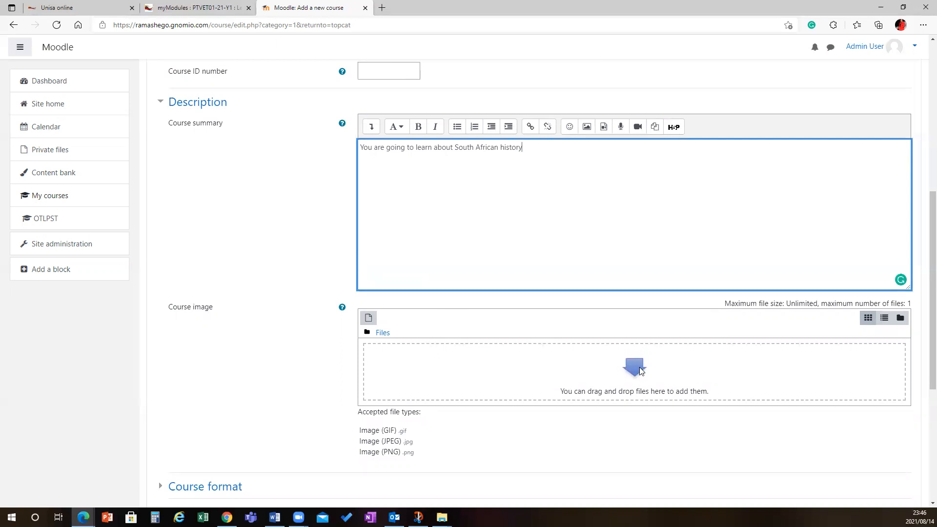
{"action": "scroll", "coordinate": [640, 367], "scroll_direction": "down", "scroll_amount": 4}
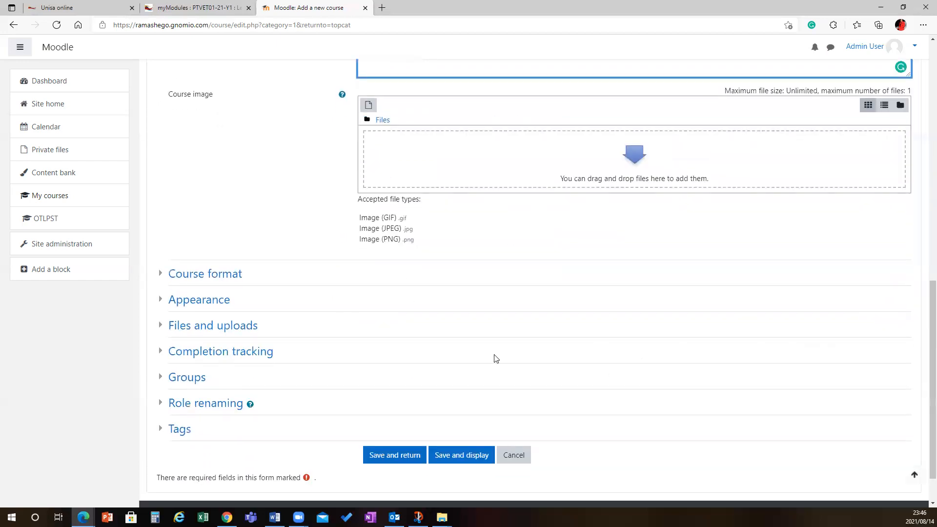
{"action": "left_click", "coordinate": [218, 276]}
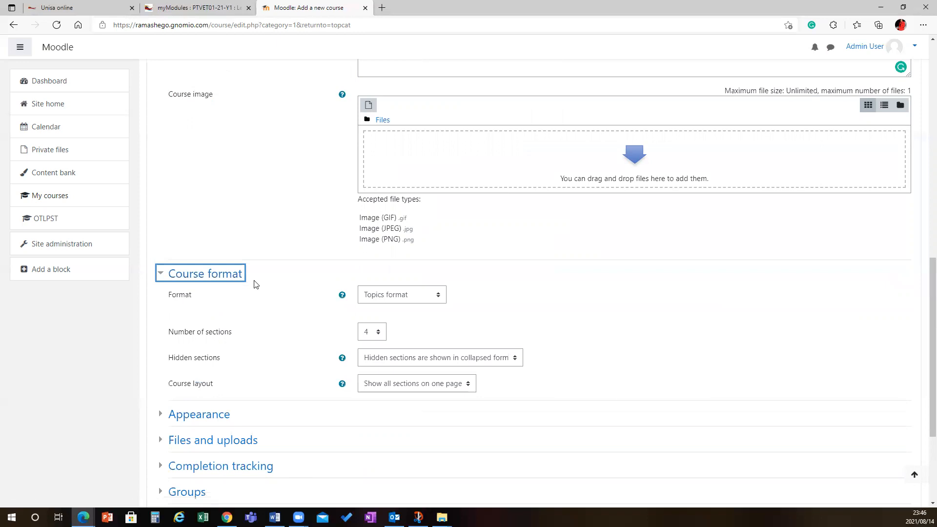
{"action": "left_click", "coordinate": [438, 300]}
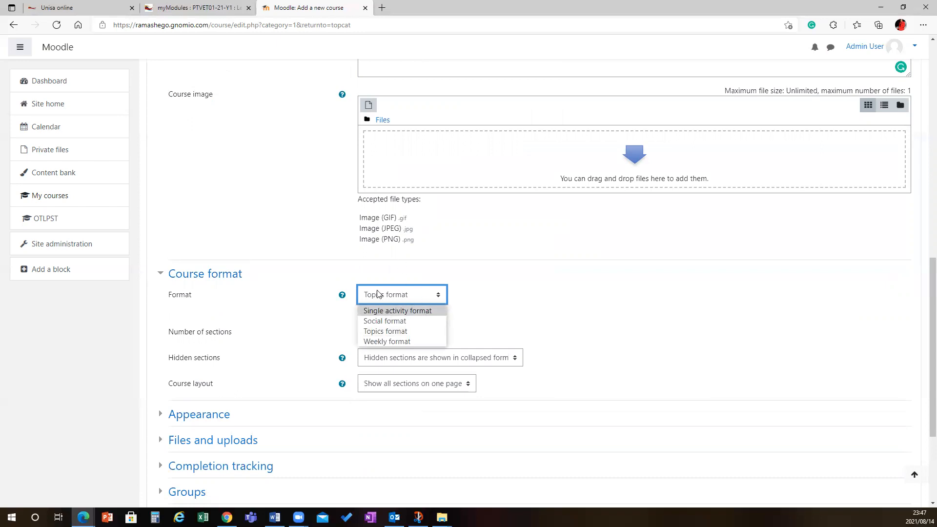
{"action": "left_click", "coordinate": [388, 331]}
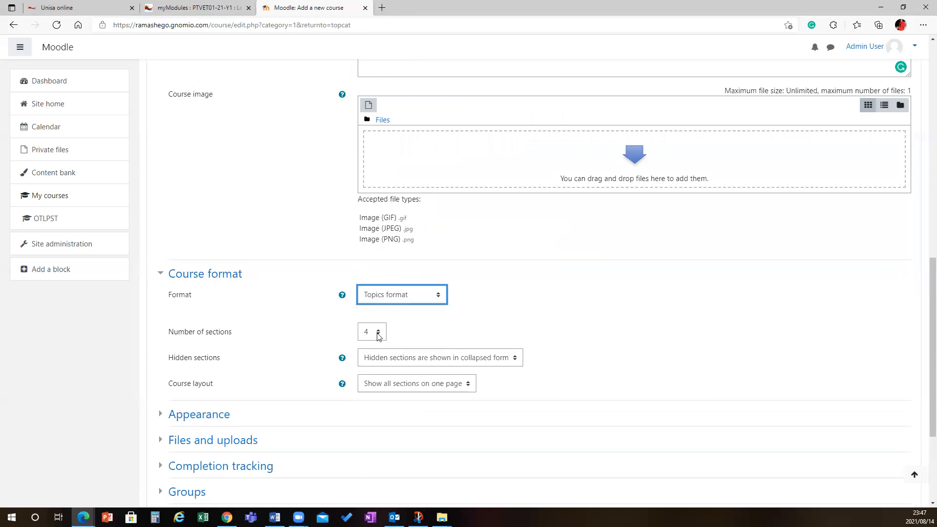
{"action": "left_click", "coordinate": [379, 336]}
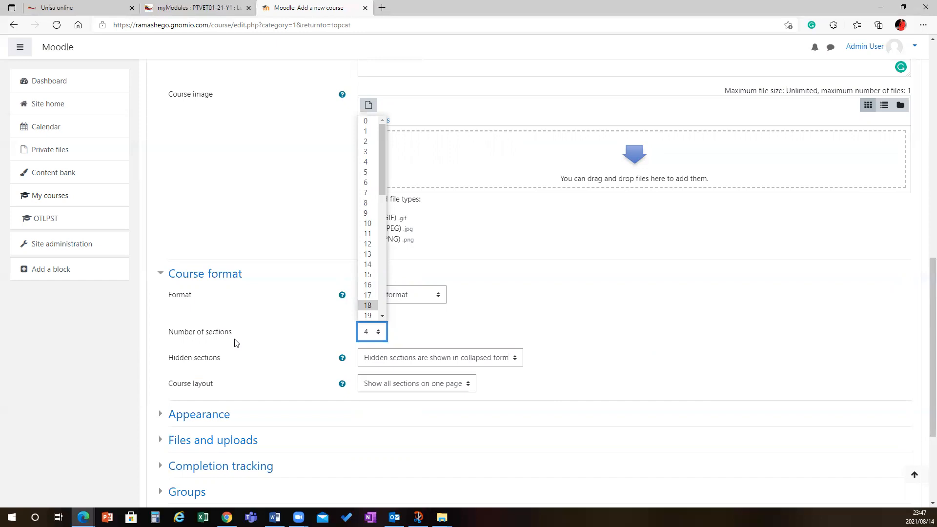
{"action": "left_click", "coordinate": [409, 352]}
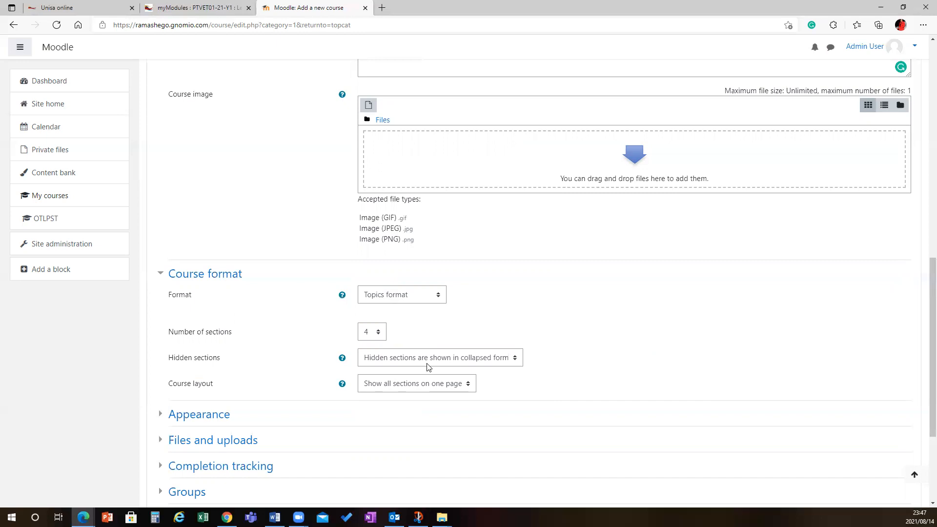
{"action": "left_click", "coordinate": [469, 385]}
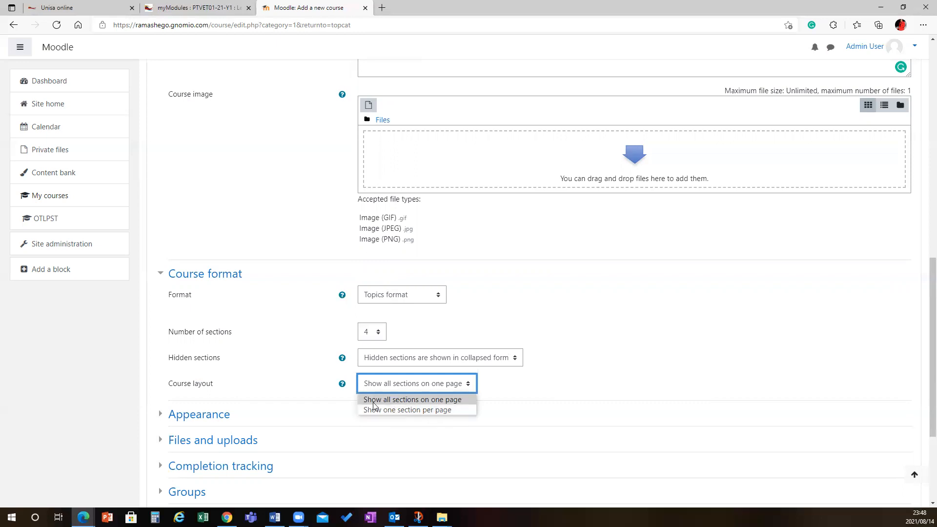
{"action": "left_click", "coordinate": [448, 411]}
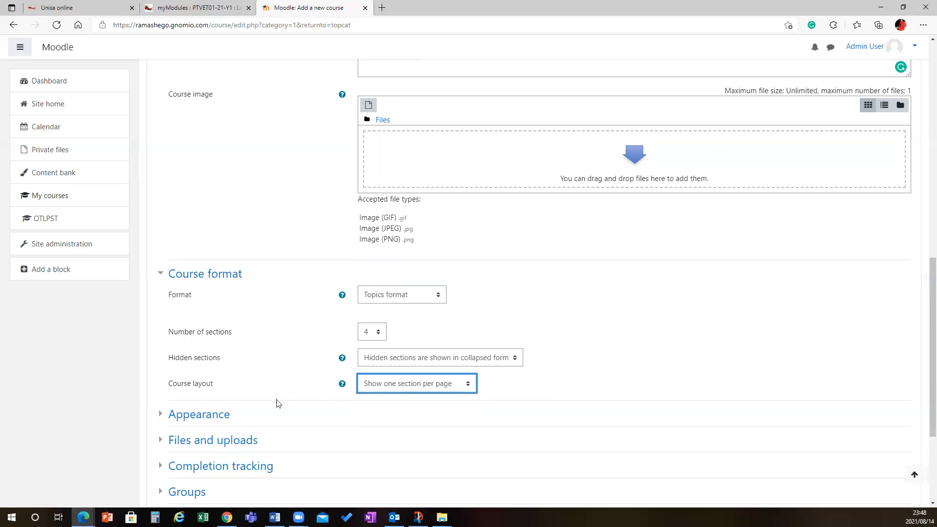
- Expand the Appearance settings and set Show activity reports to Yes
{"action": "scroll", "coordinate": [277, 403], "scroll_direction": "down", "scroll_amount": 2}
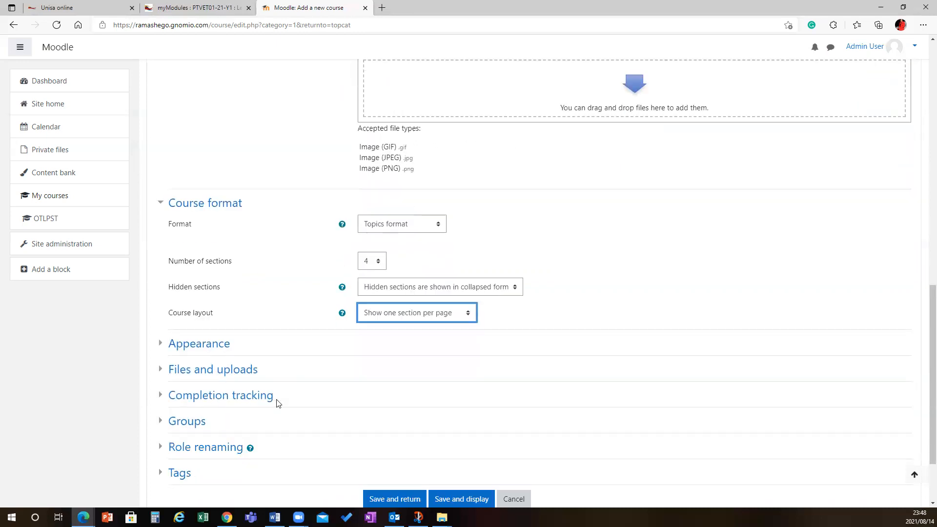
{"action": "left_click", "coordinate": [191, 344]}
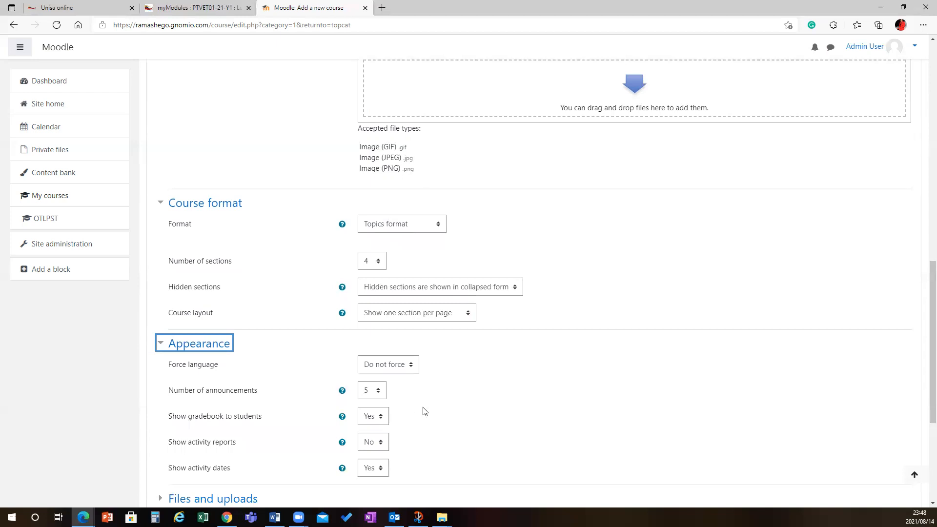
{"action": "left_click", "coordinate": [381, 395]}
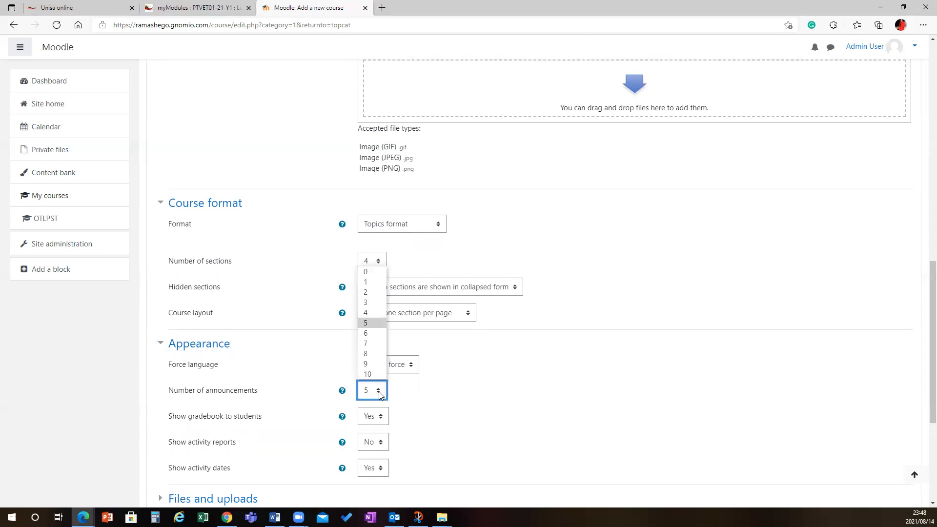
{"action": "left_click", "coordinate": [445, 406]}
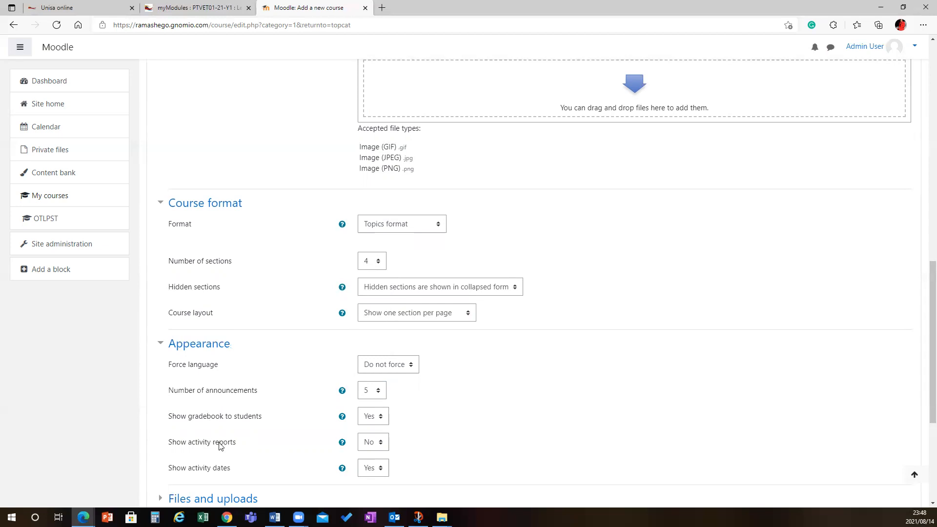
{"action": "left_click", "coordinate": [381, 445]}
{"action": "left_click", "coordinate": [374, 469]}
- Expand the Files and uploads, Completion tracking and Groups sections to review their settings
{"action": "scroll", "coordinate": [327, 460], "scroll_direction": "down", "scroll_amount": 5}
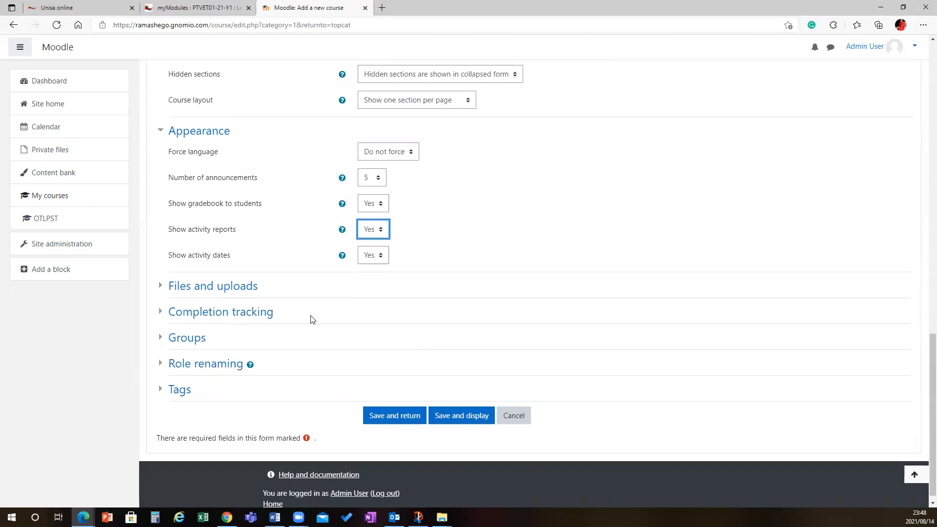
{"action": "left_click", "coordinate": [231, 290]}
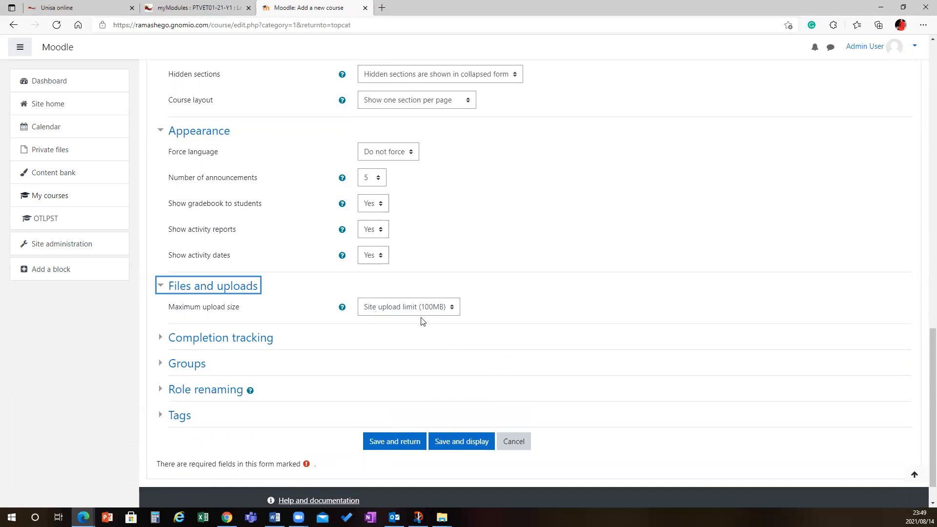
{"action": "left_click", "coordinate": [256, 345]}
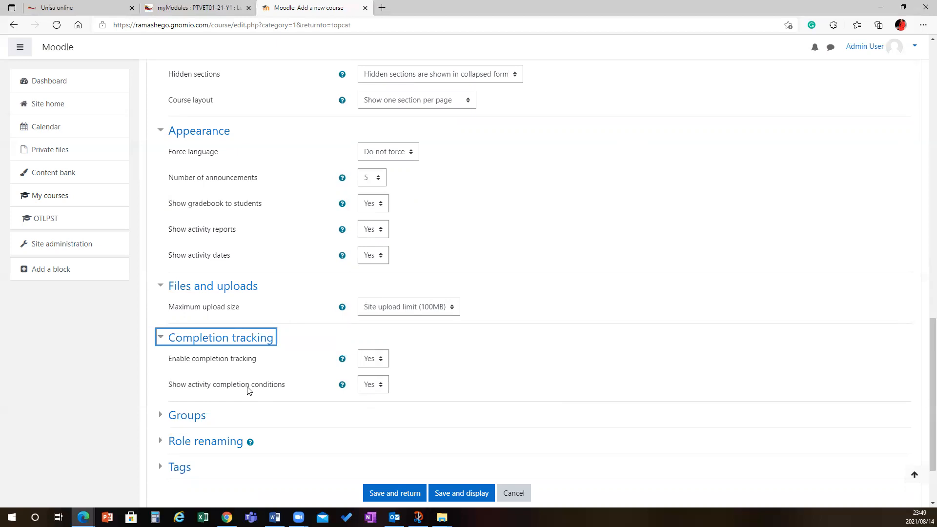
{"action": "left_click", "coordinate": [202, 416]}
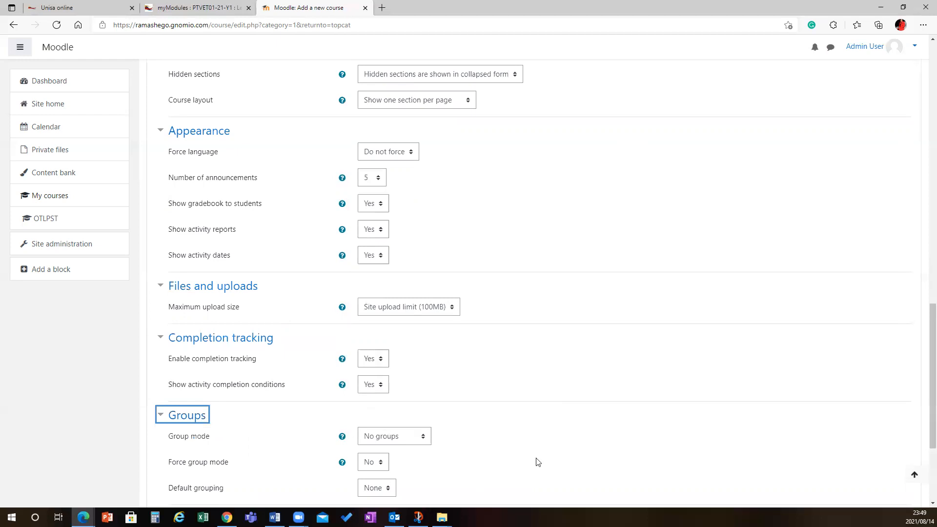
- Review the group mode and force group mode options, then expand the Role renaming section
{"action": "scroll", "coordinate": [534, 462], "scroll_direction": "down", "scroll_amount": 3}
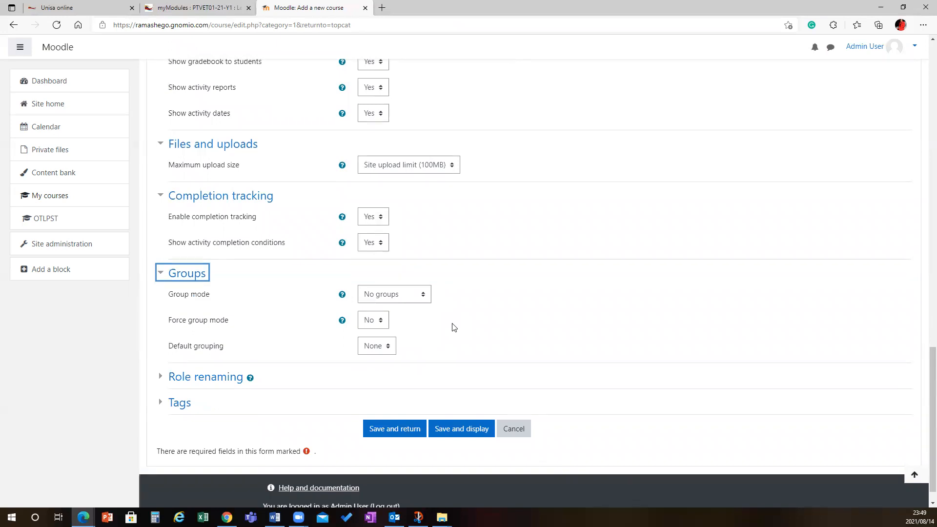
{"action": "left_click", "coordinate": [423, 297]}
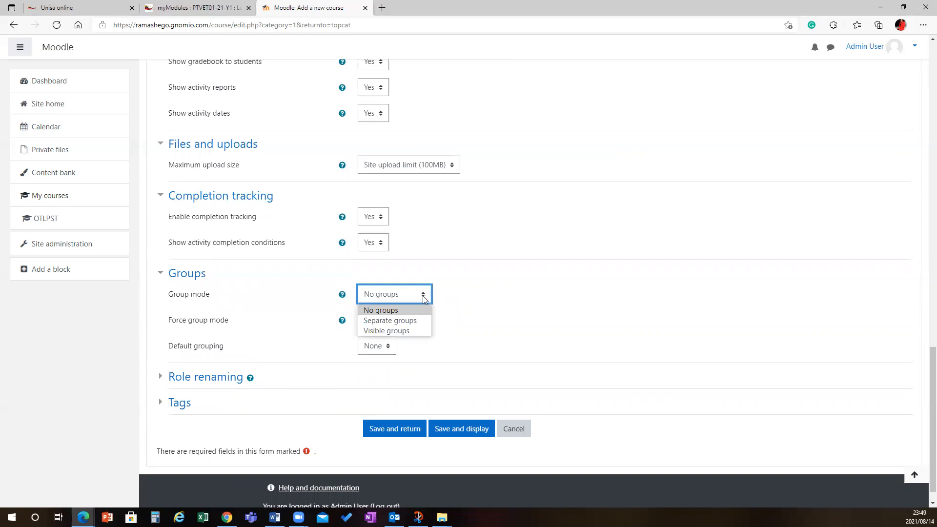
{"action": "left_click", "coordinate": [468, 327]}
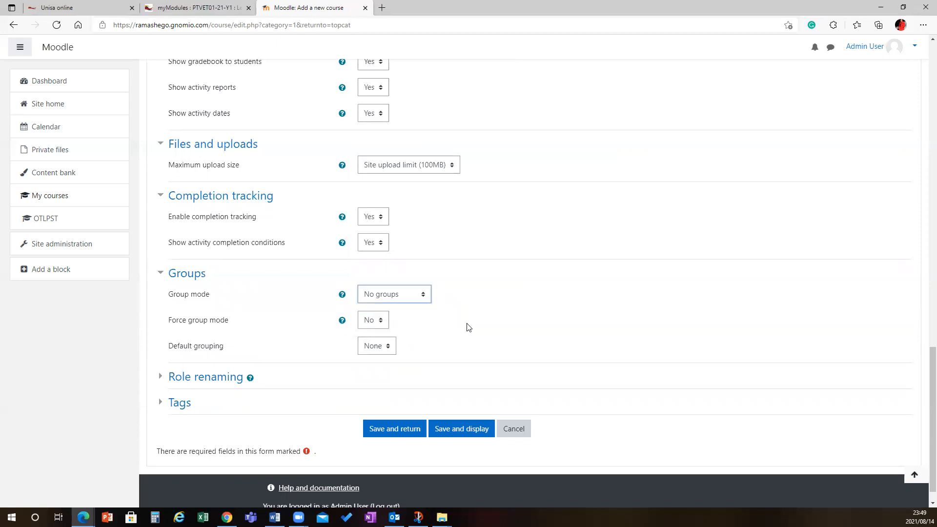
{"action": "left_click", "coordinate": [382, 324]}
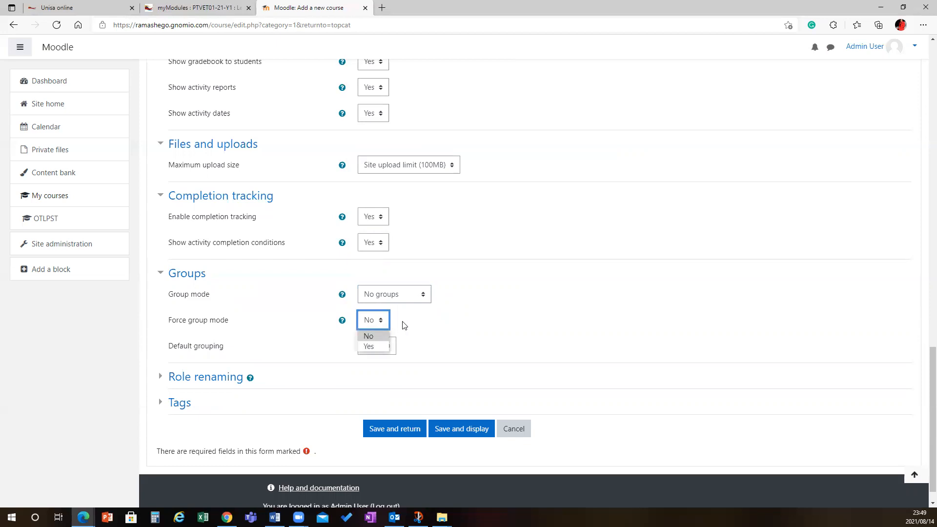
{"action": "left_click", "coordinate": [403, 325]}
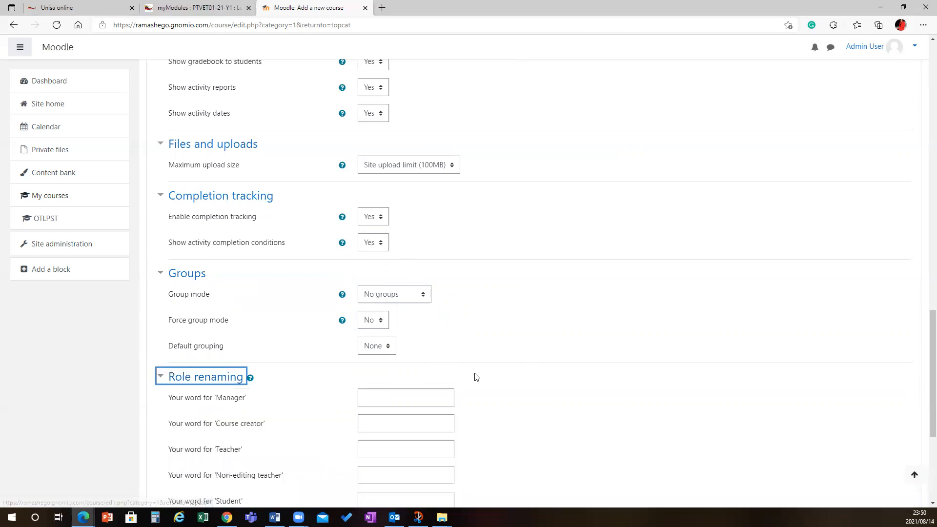
{"action": "scroll", "coordinate": [474, 377], "scroll_direction": "down", "scroll_amount": 3}
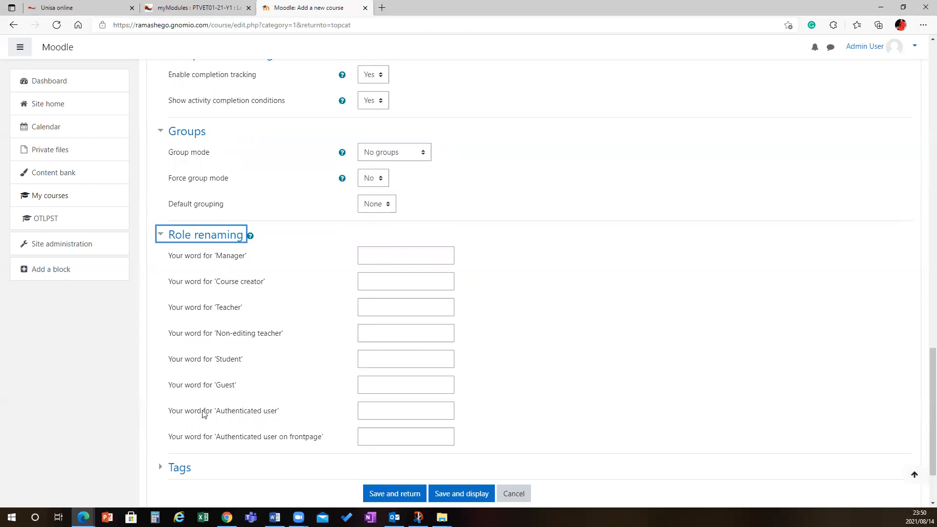
- Expand the Tags section, then save the new course and return to the course listing
{"action": "scroll", "coordinate": [200, 414], "scroll_direction": "down", "scroll_amount": 2}
{"action": "left_click", "coordinate": [180, 381]}
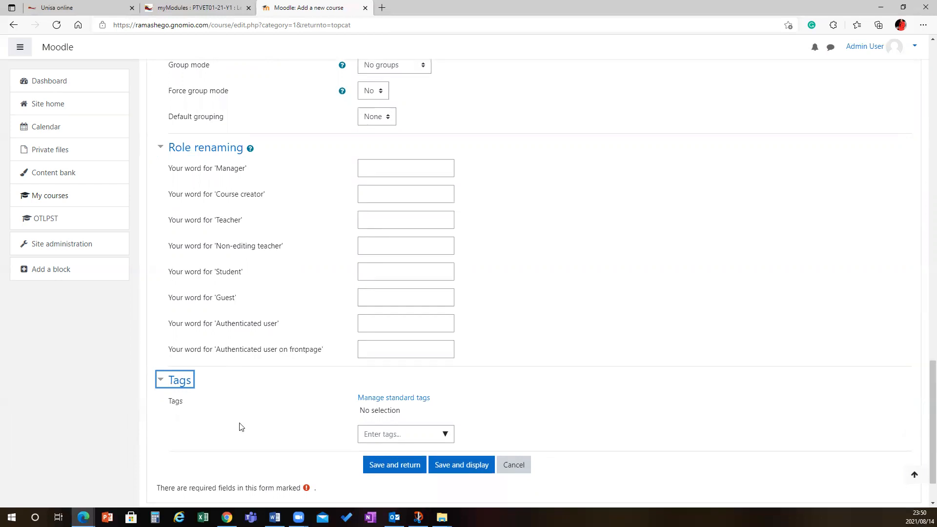
{"action": "left_click", "coordinate": [403, 470]}
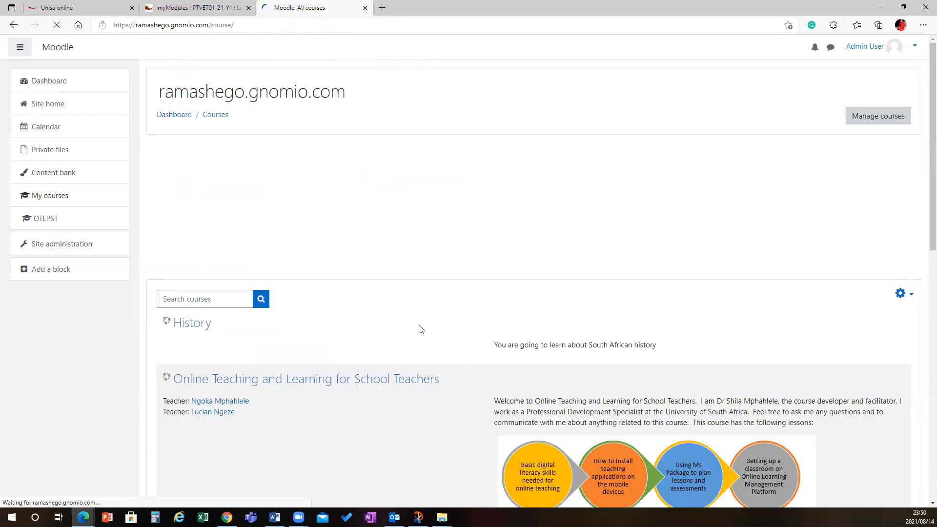
- Browse the course listing and open the new History course
{"action": "scroll", "coordinate": [409, 316], "scroll_direction": "down", "scroll_amount": 5}
{"action": "scroll", "coordinate": [406, 315], "scroll_direction": "up", "scroll_amount": 5}
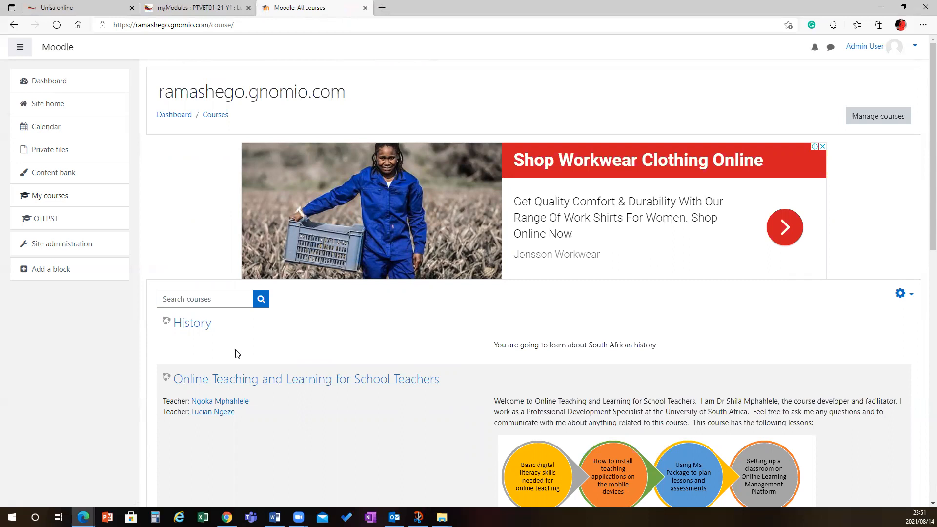
{"action": "scroll", "coordinate": [270, 347], "scroll_direction": "down", "scroll_amount": 4}
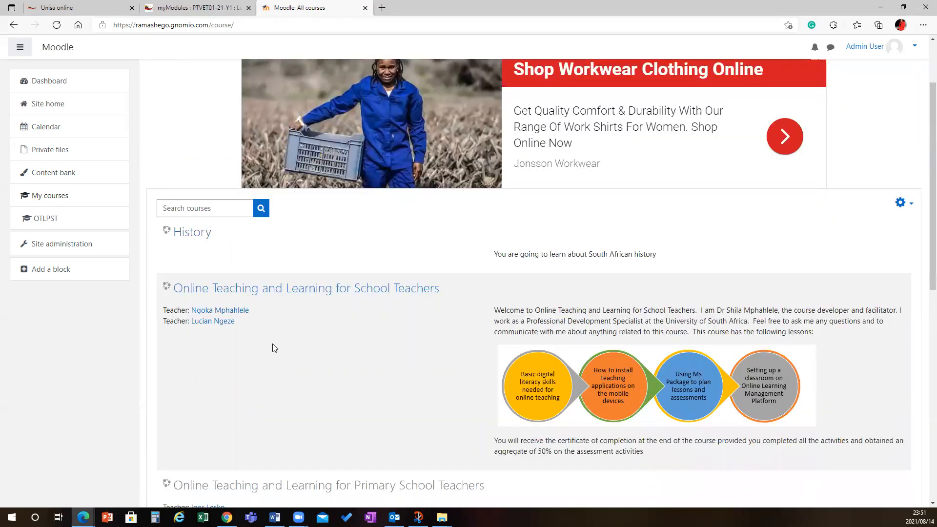
{"action": "scroll", "coordinate": [284, 393], "scroll_direction": "down", "scroll_amount": 2}
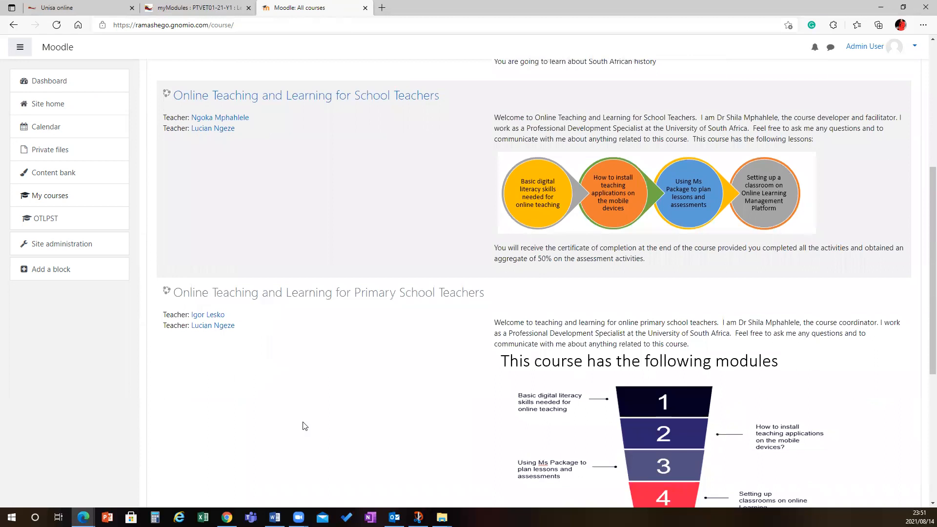
{"action": "scroll", "coordinate": [304, 430], "scroll_direction": "up", "scroll_amount": 6}
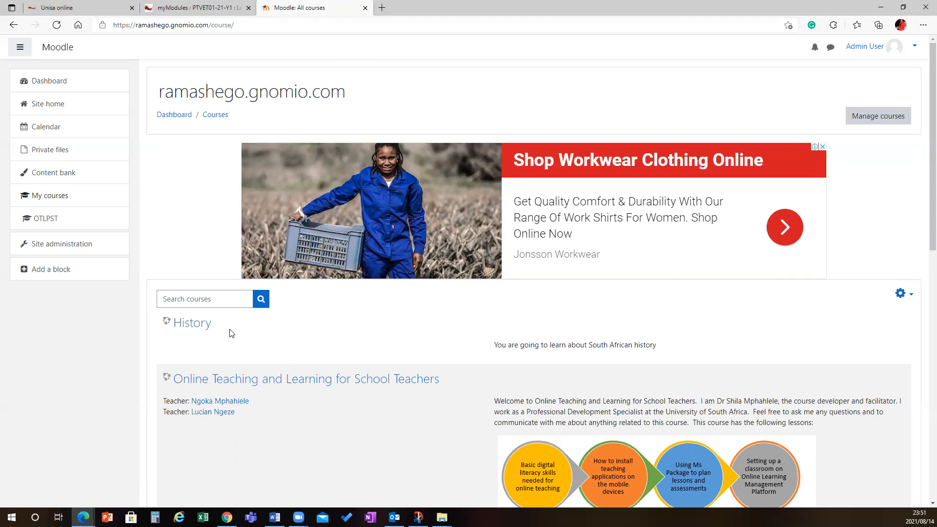
{"action": "left_click", "coordinate": [188, 325]}
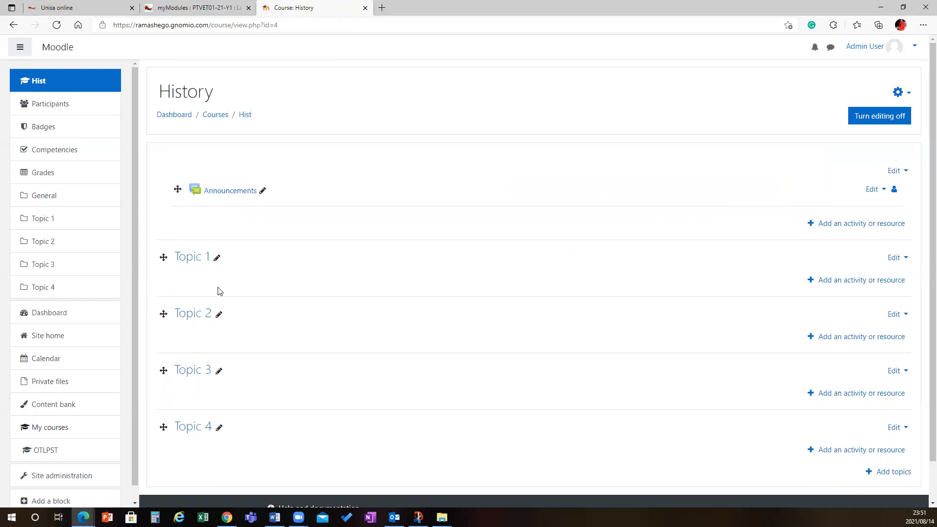
- Rename the Topic 1 section to "History of South Africa before democracy"
{"action": "left_click", "coordinate": [217, 259]}
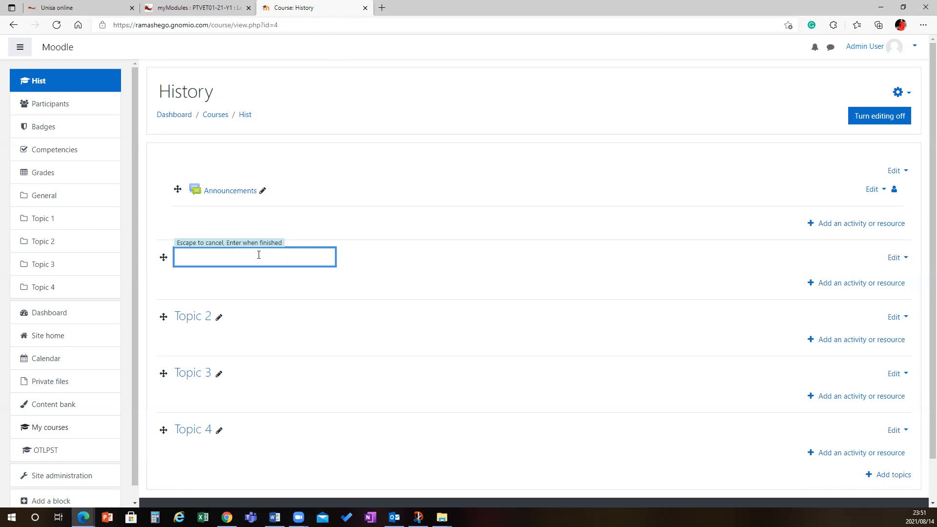
{"action": "type", "text": "History of South Africa Lefore democracy"}
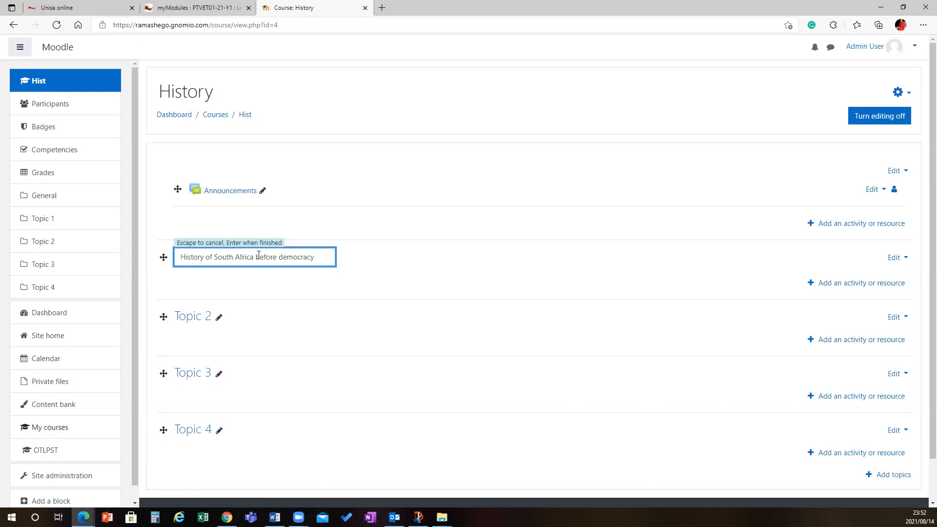
{"action": "key", "text": "Return"}
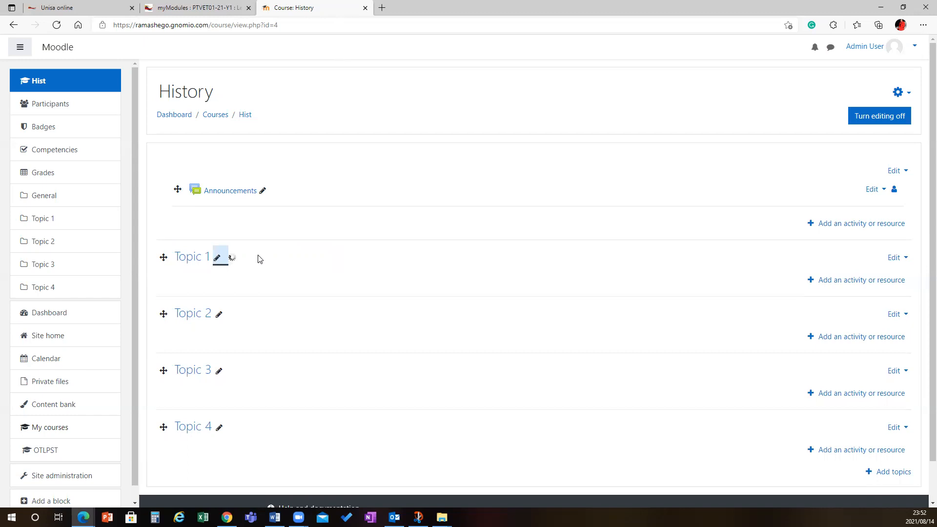